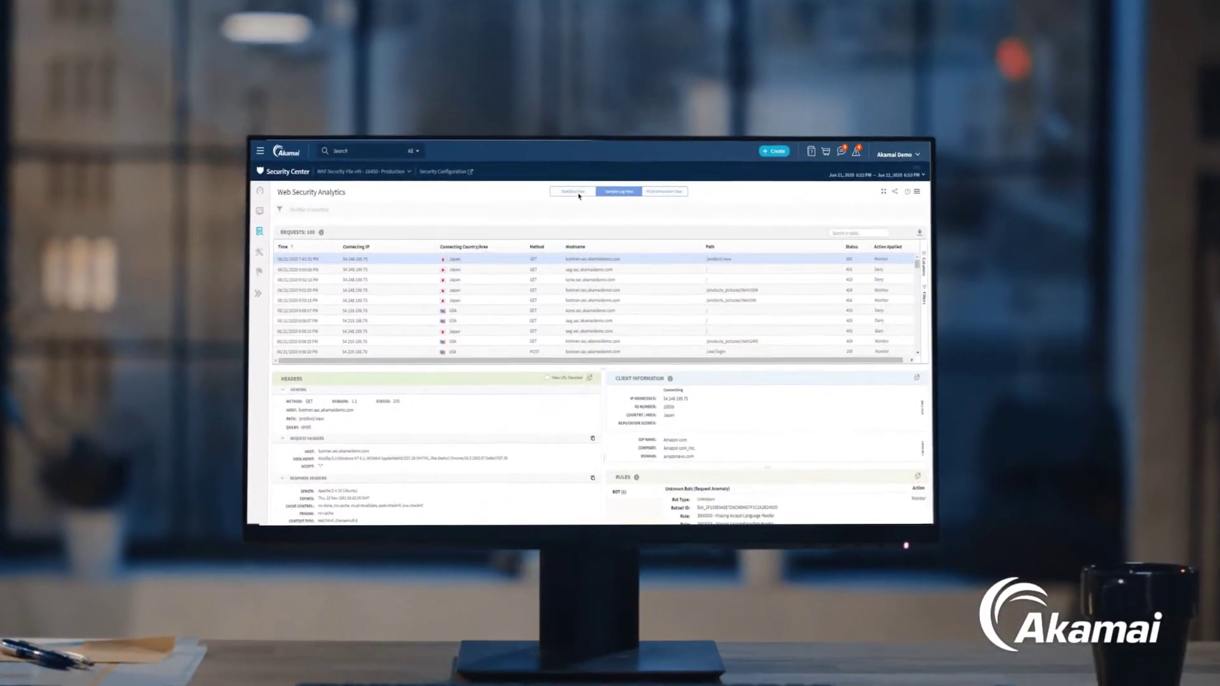
- Switch Web Security Analytics from the request log to Statistics View
{"action": "left_click", "coordinate": [578, 195]}
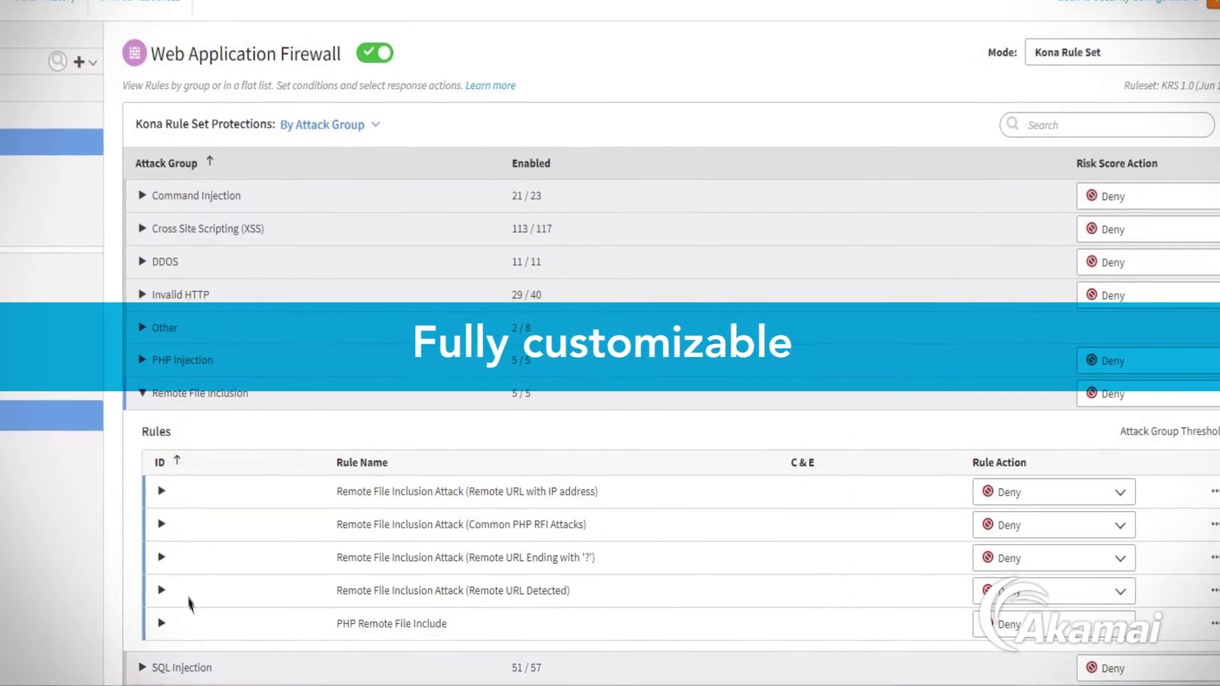
- Expand the first Remote File Inclusion rule to show its conditions and exceptions
{"action": "left_click", "coordinate": [195, 503]}
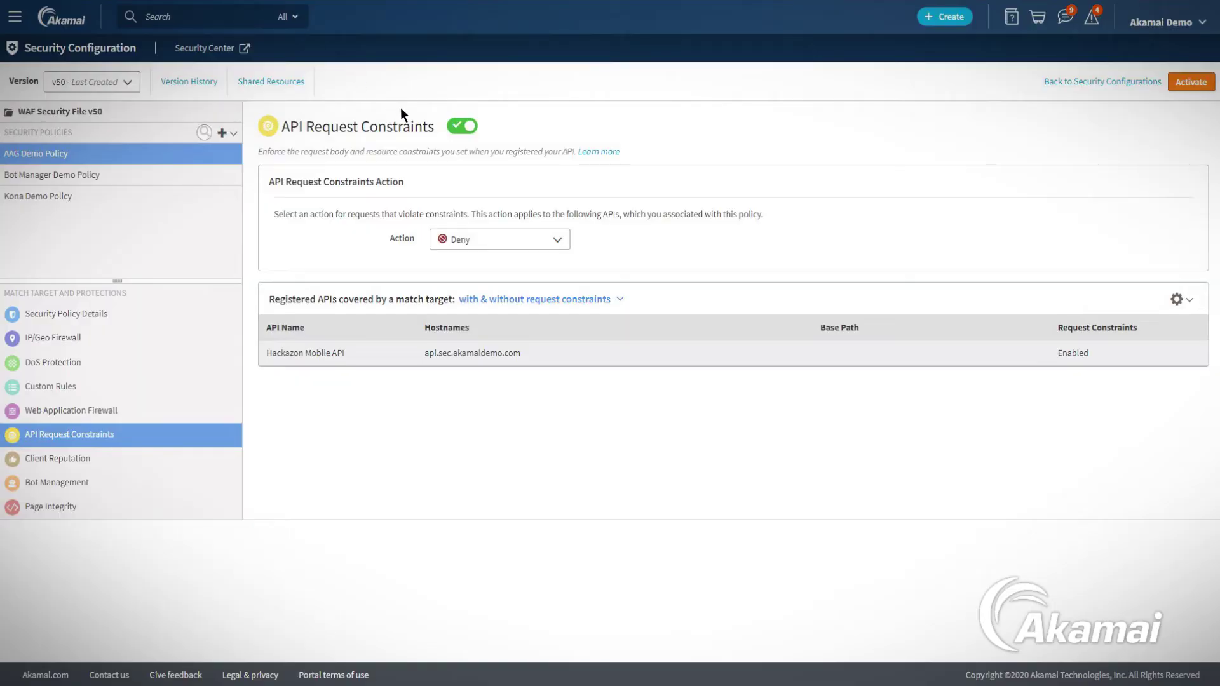
- Open the Action dropdown for API request constraint violations
{"action": "left_click", "coordinate": [557, 239]}
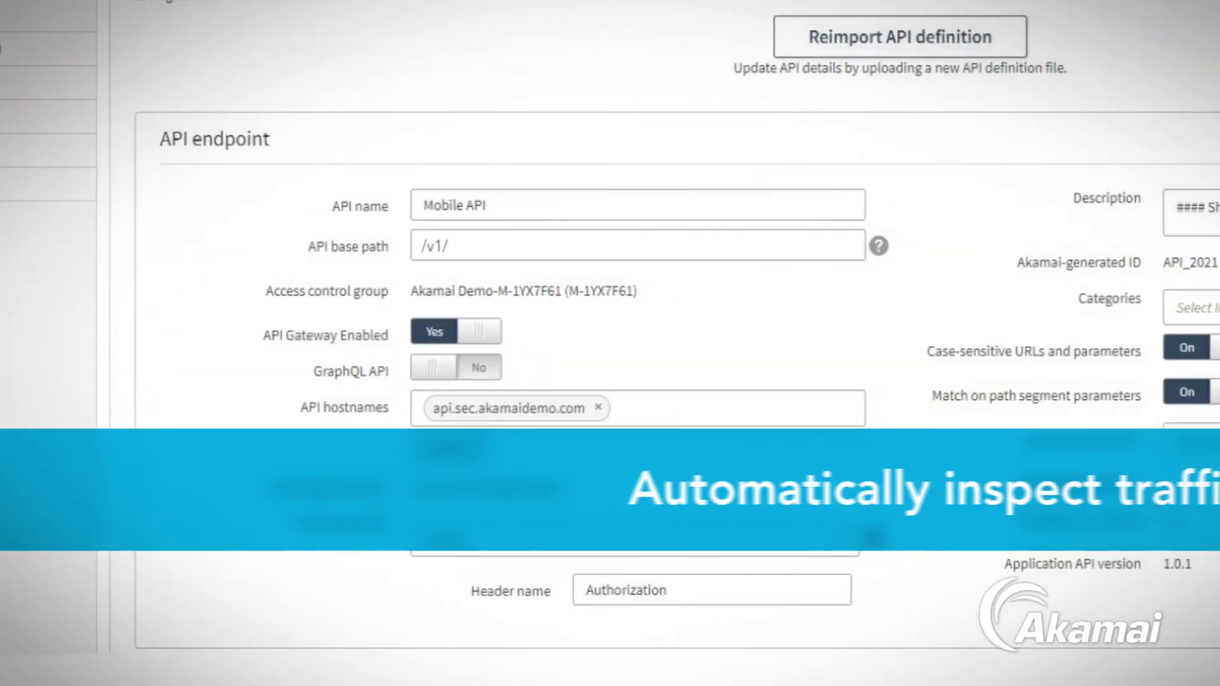
{"action": "type", "text": "akamaide"}
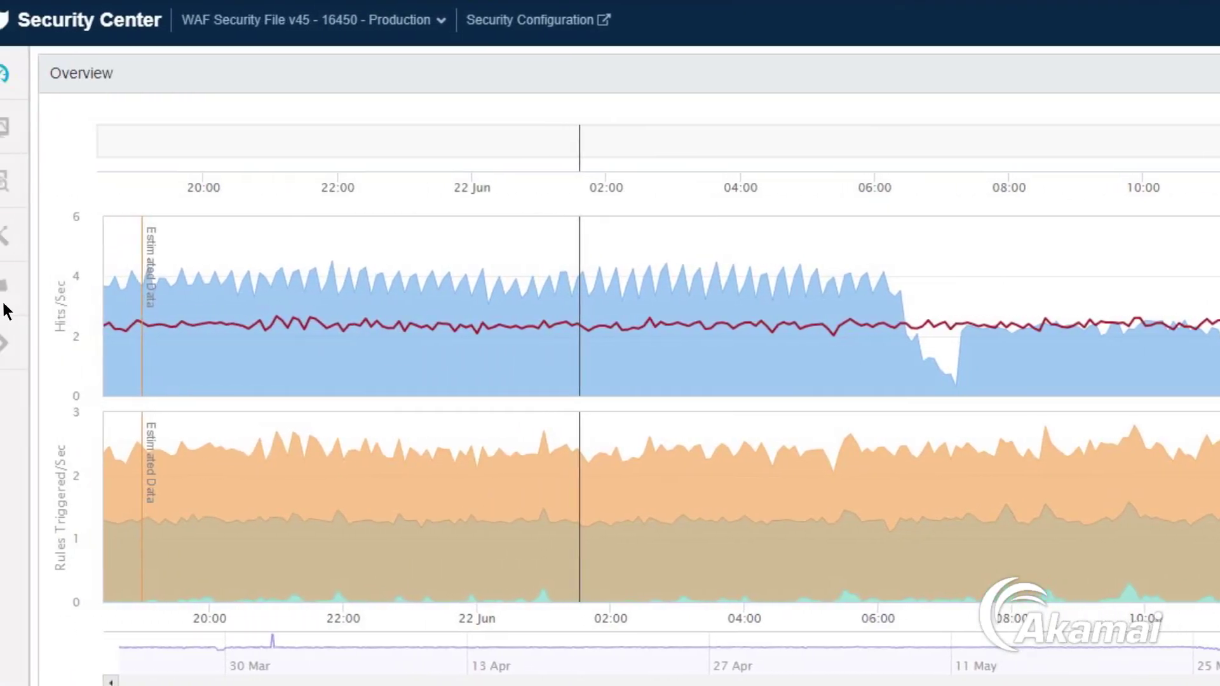
- Open the Web Application Firewall dashboard under Trends, then expand the Analysis section
{"action": "left_click", "coordinate": [27, 132]}
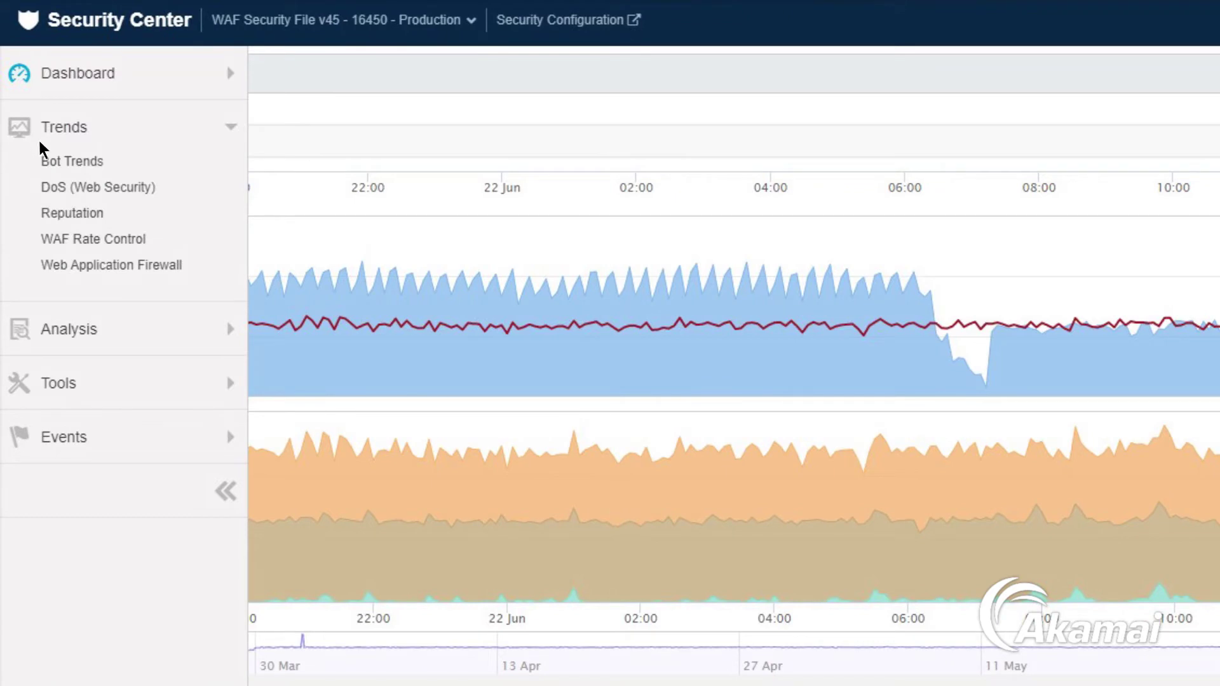
{"action": "left_click", "coordinate": [110, 265]}
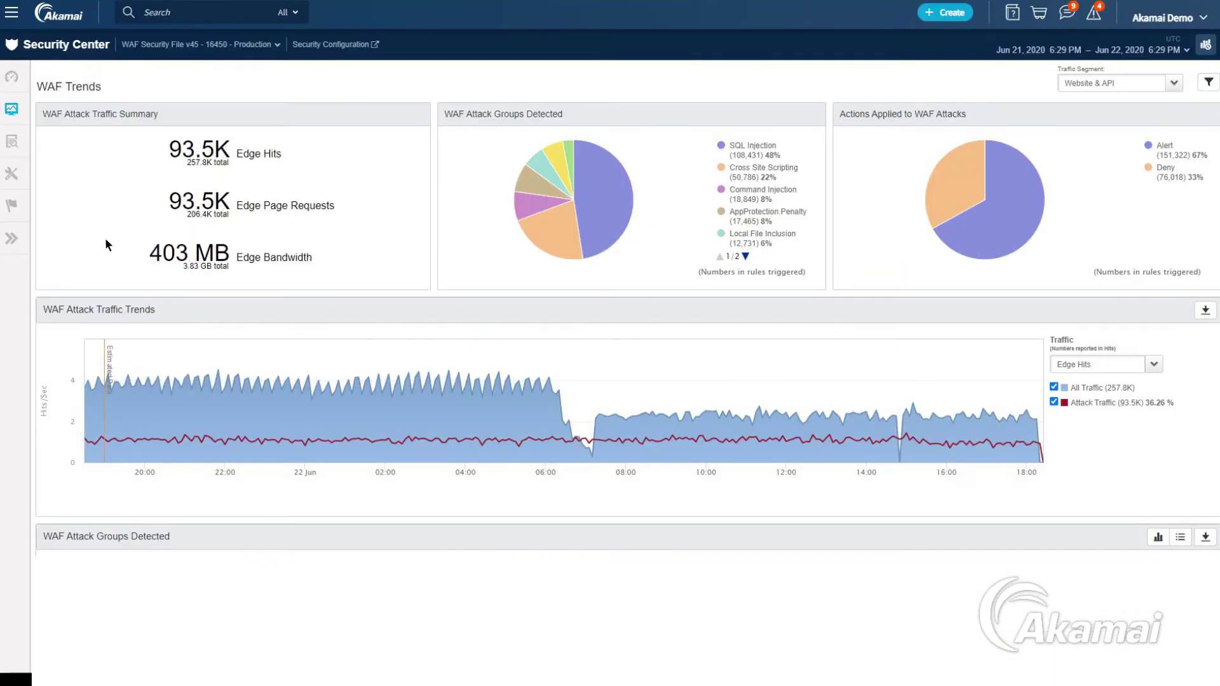
{"action": "left_click", "coordinate": [14, 141]}
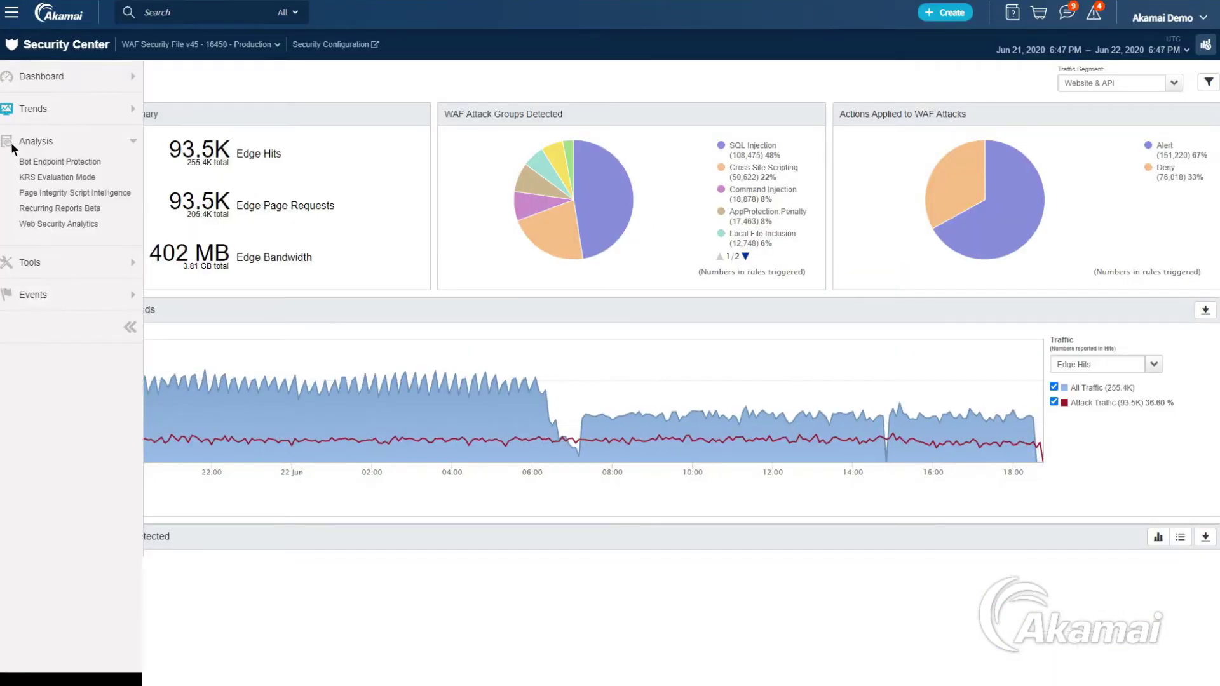
- Open Web Security Analytics under Analysis to list individual requests
{"action": "left_click", "coordinate": [58, 223]}
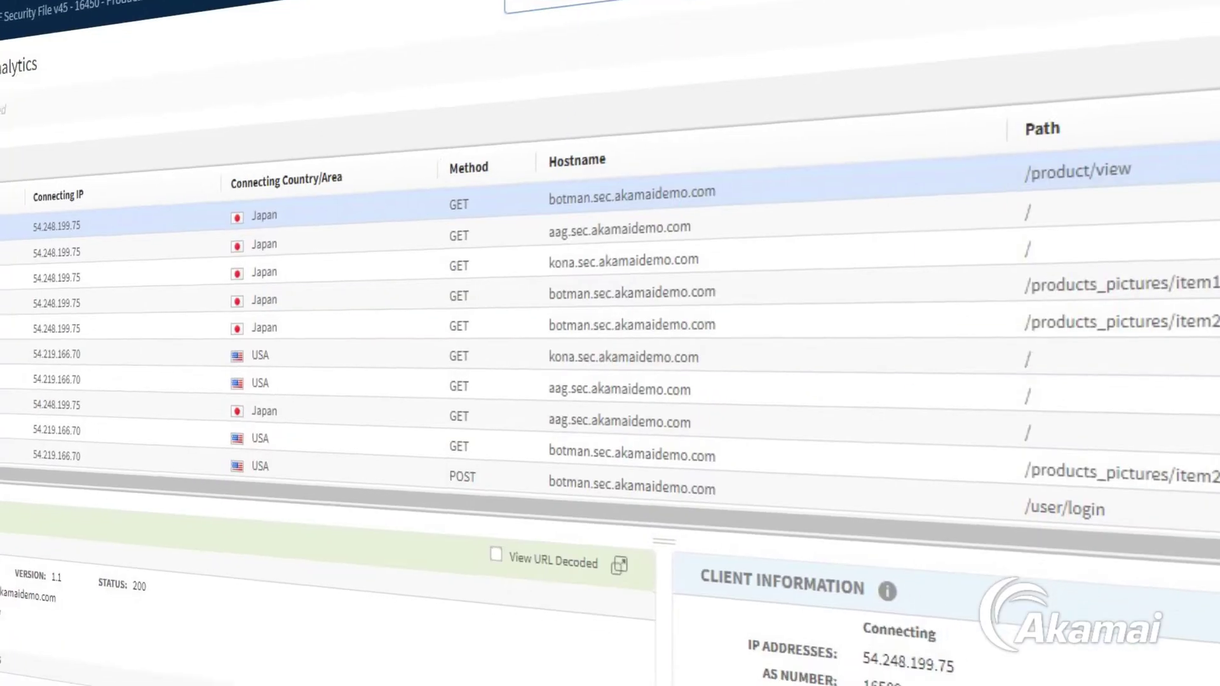